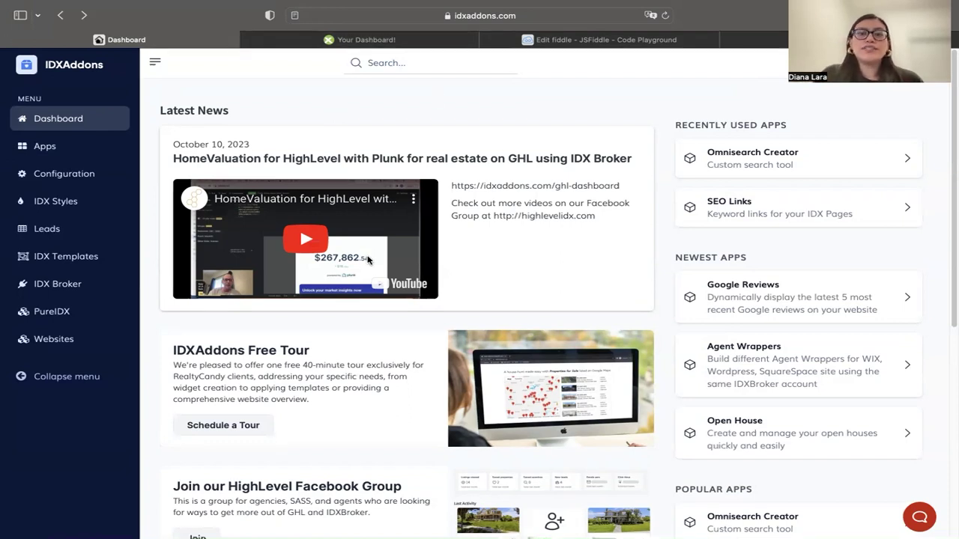
Open the Apps page from the IDXAddons sidebar to see the Explore our apps catalogue.
click(39, 150)
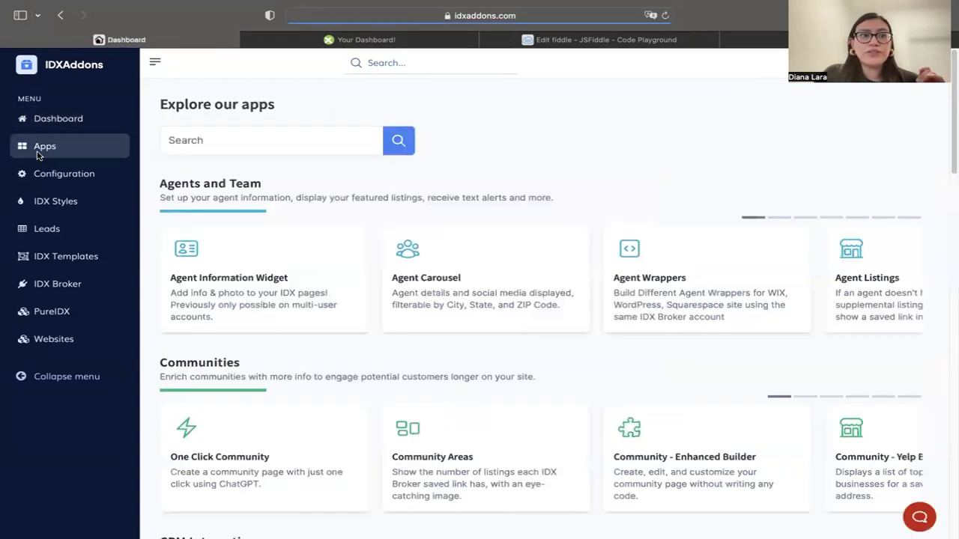
Search the apps for 'popul' and open the Popular Listings app.
click(245, 144)
text(po)
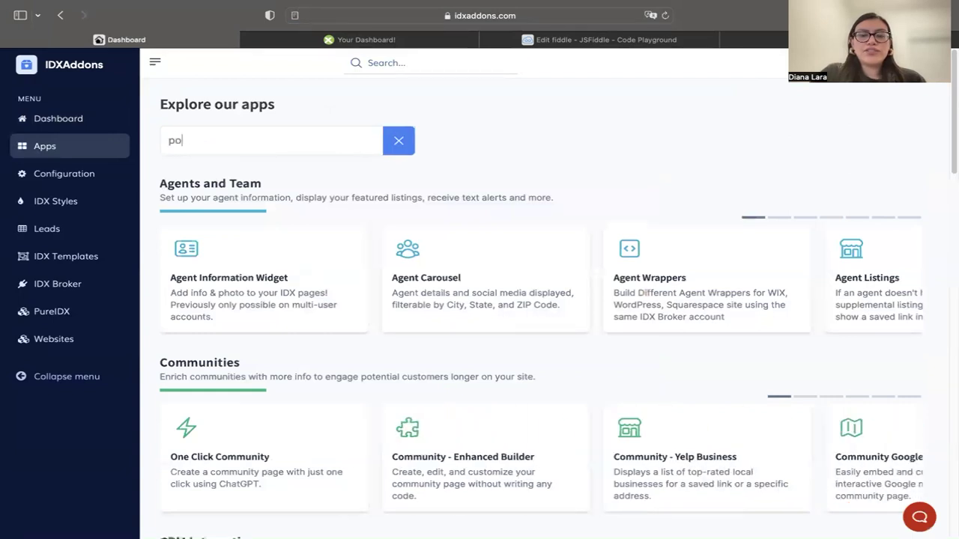
text(pula)
mouse_move(263, 457)
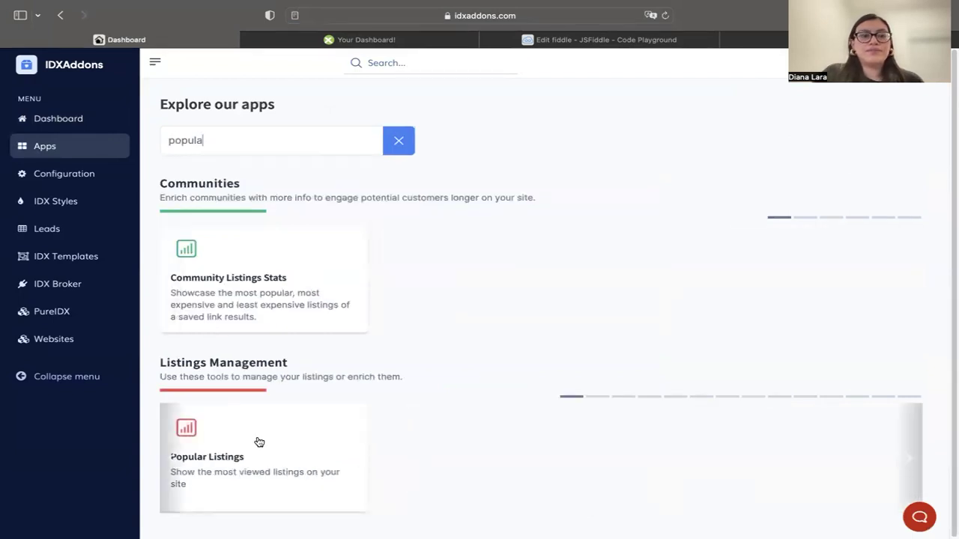
click(259, 442)
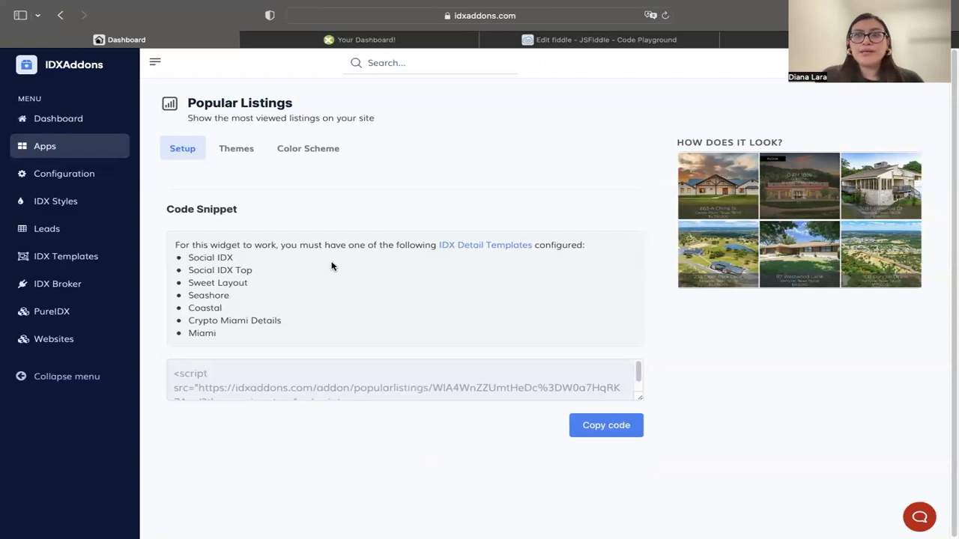
In IDX Broker, open the Page Templates list under Design > Website.
click(356, 40)
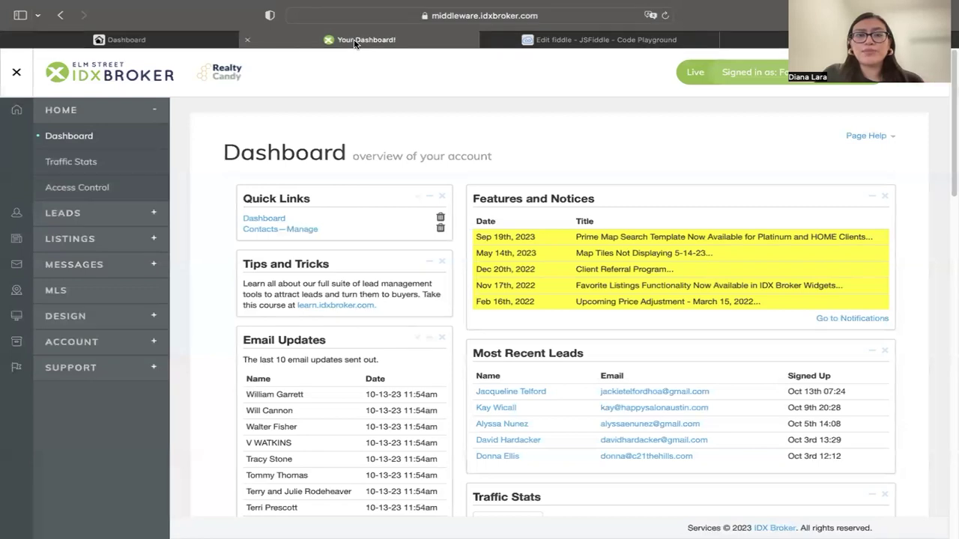
click(72, 317)
click(72, 291)
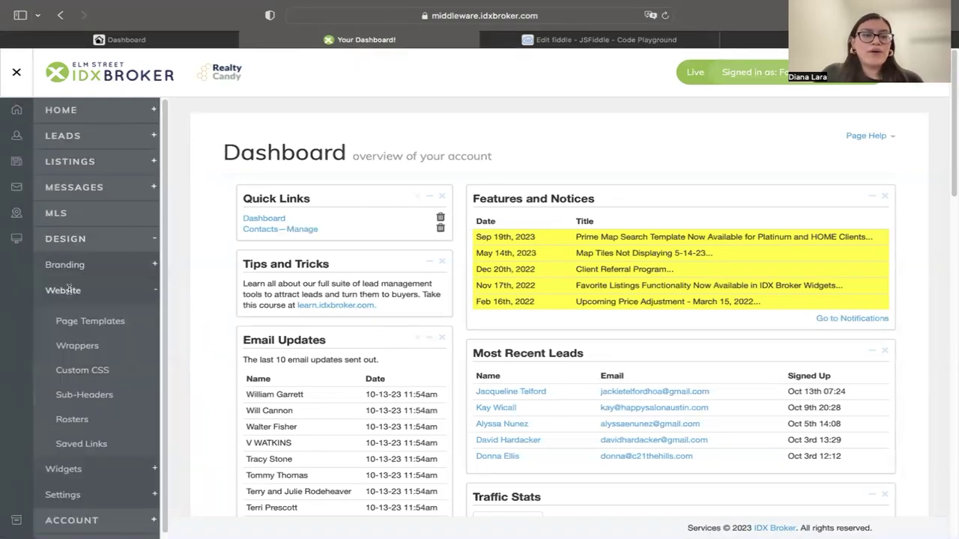
click(83, 322)
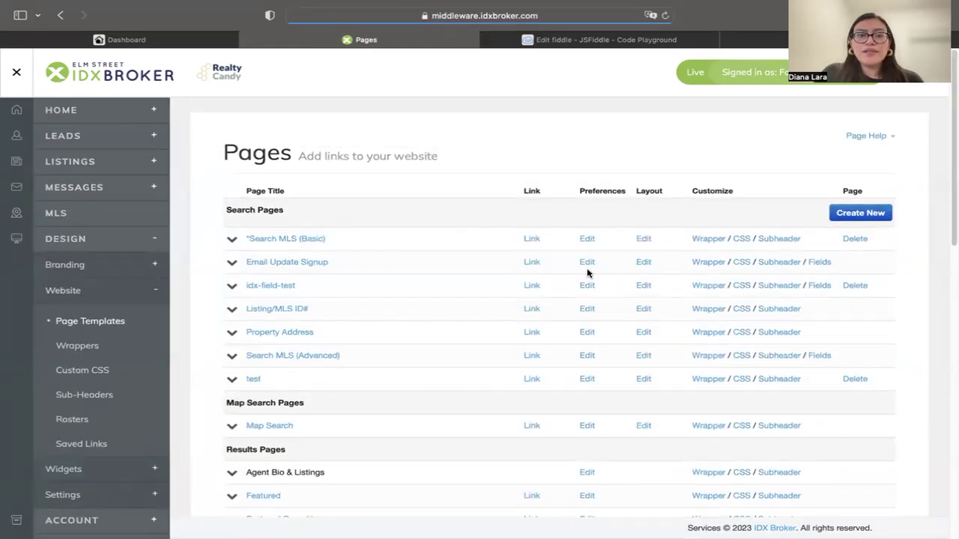
scroll(604, 300, down, 2)
scroll(604, 299, down, 4)
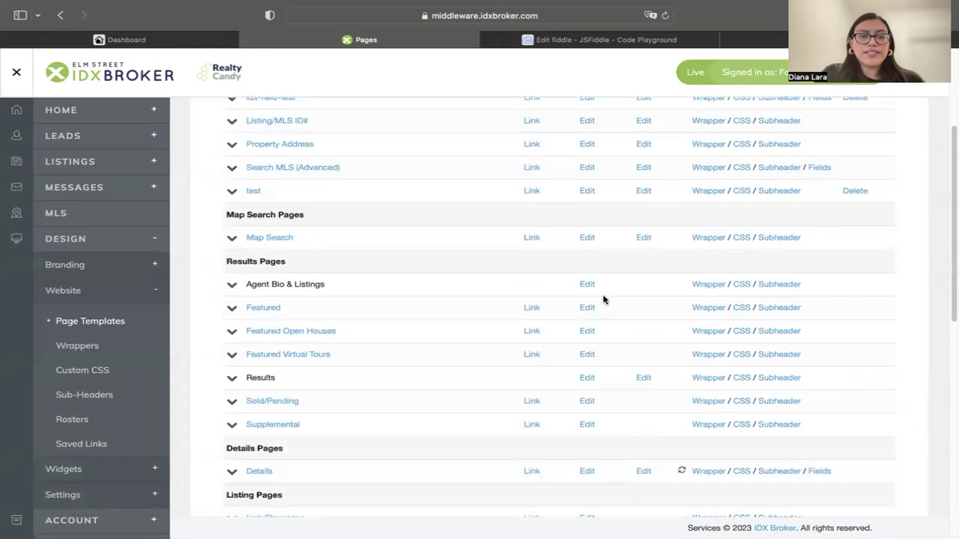
scroll(604, 300, down, 3)
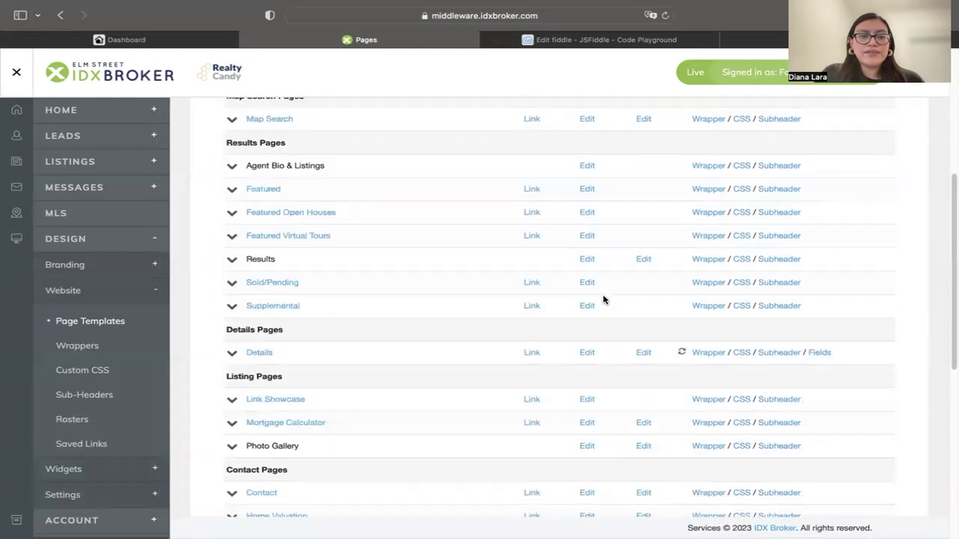
Browse the Details layout templates, such as Social IDX Top, Sweet Layout and Miami.
click(643, 352)
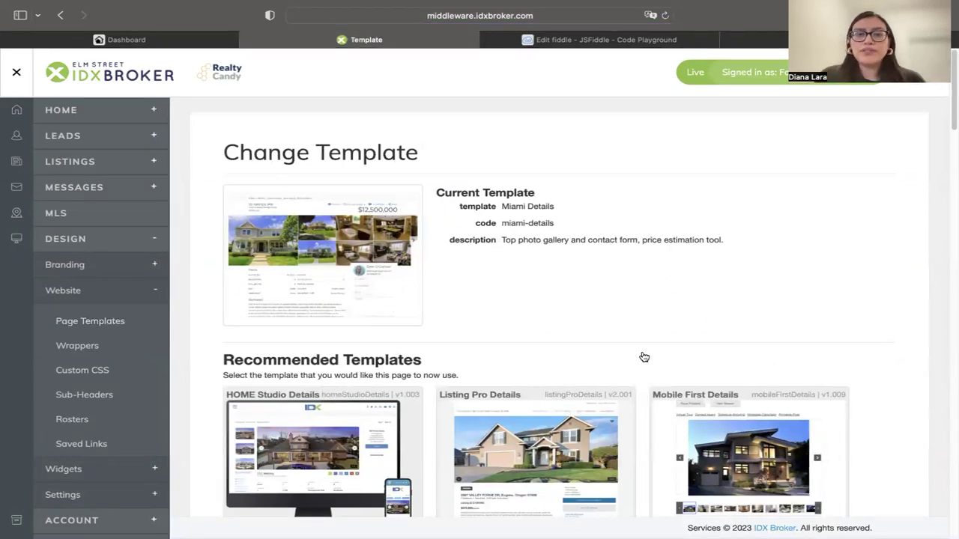
scroll(640, 357, down, 5)
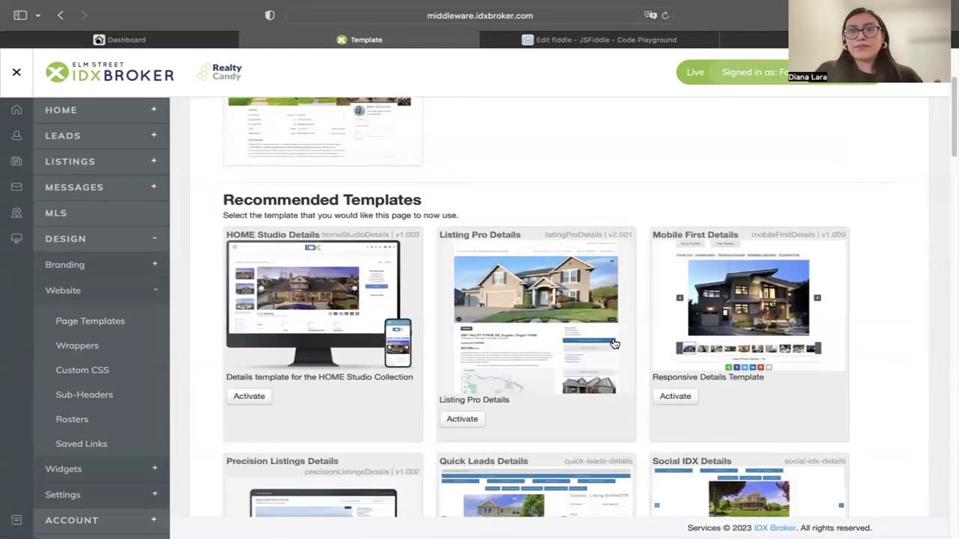
scroll(574, 331, down, 3)
scroll(573, 332, down, 2)
scroll(573, 332, down, 3)
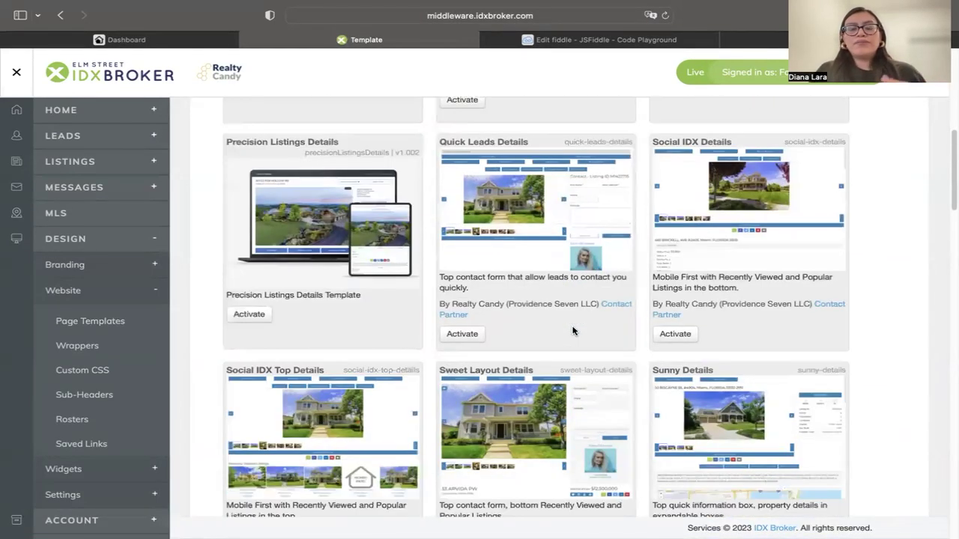
scroll(629, 326, down, 1)
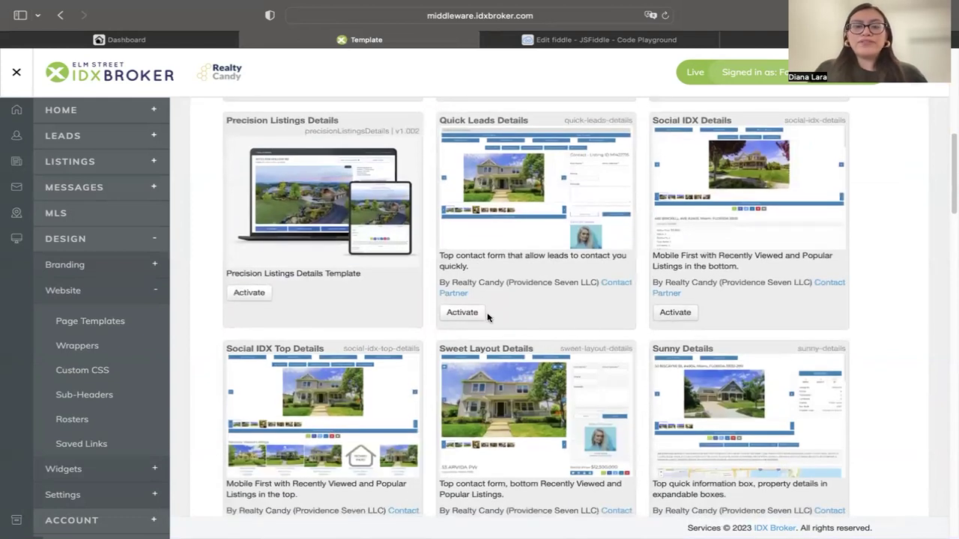
scroll(538, 325, down, 3)
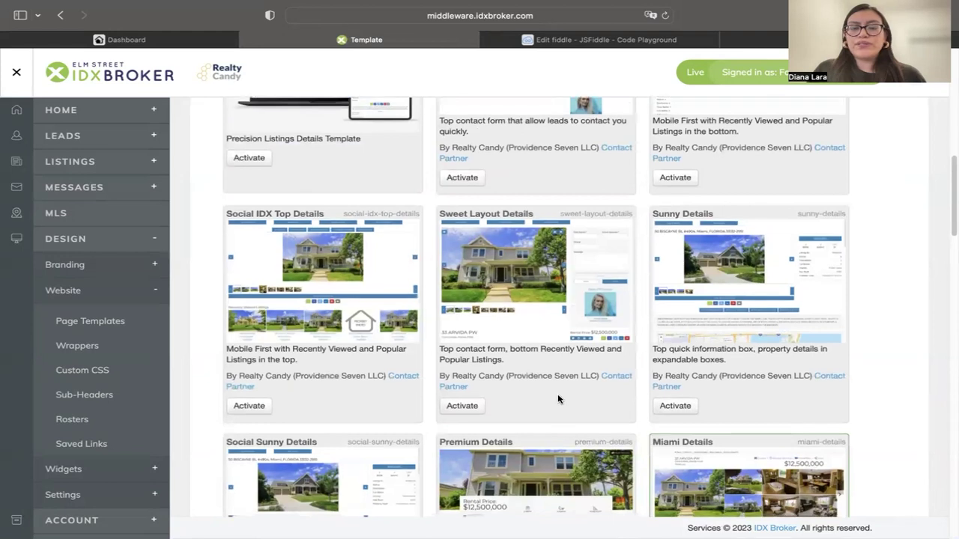
scroll(561, 398, down, 1)
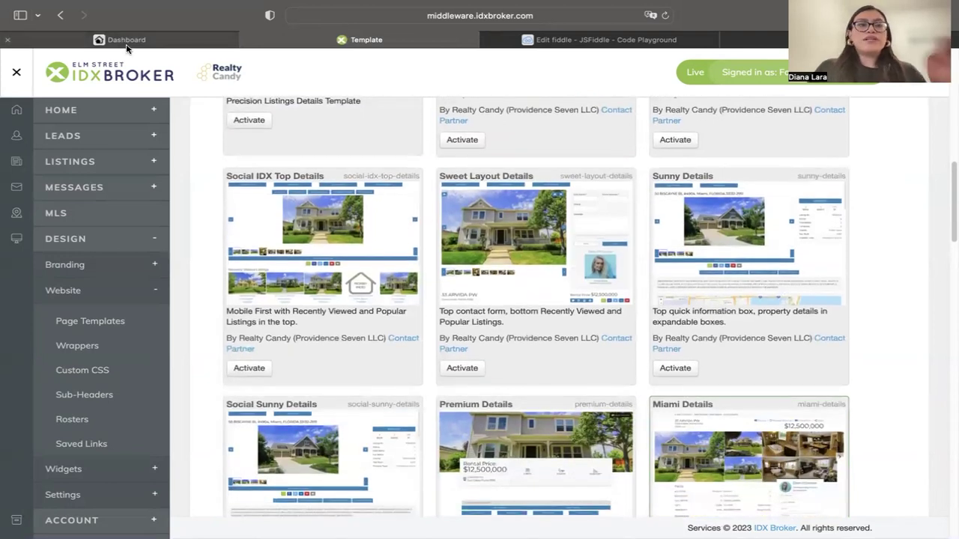
click(150, 42)
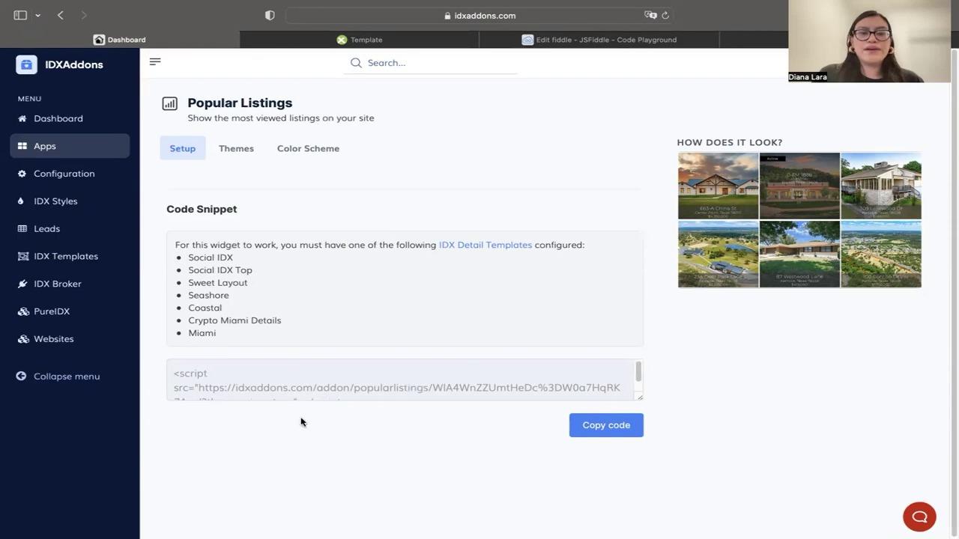
Show the Popular Listings widget themes and browse the theme cards.
click(236, 150)
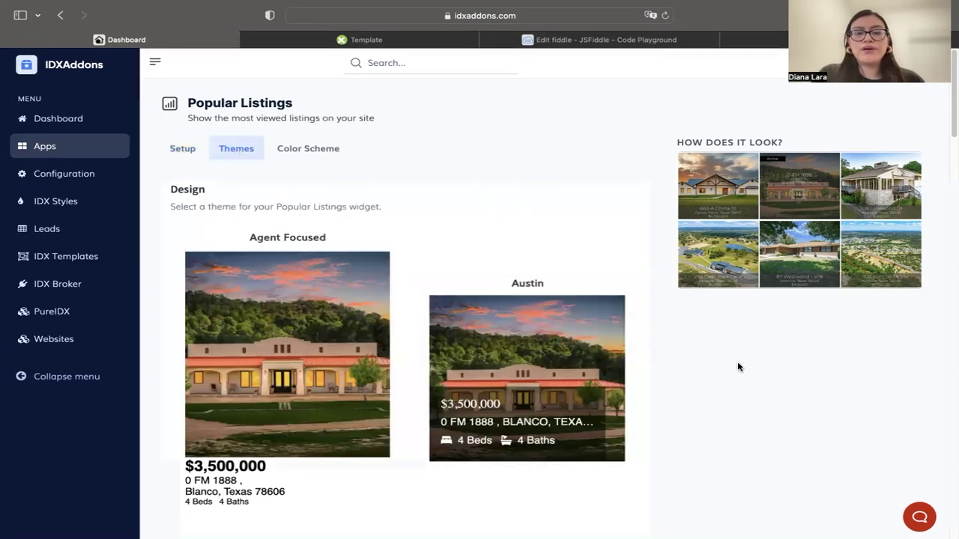
scroll(516, 368, down, 3)
scroll(516, 367, down, 2)
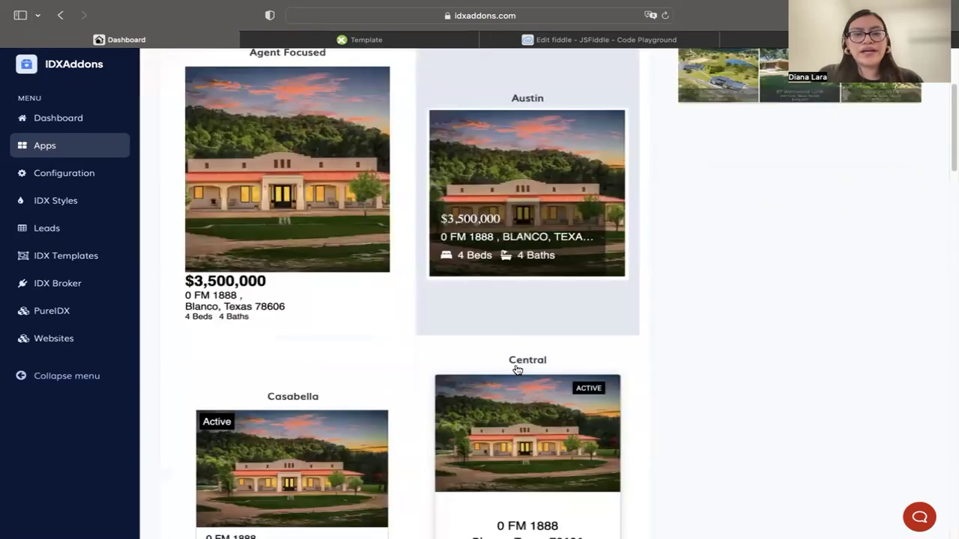
scroll(517, 352, down, 5)
scroll(517, 352, down, 3)
scroll(517, 352, down, 4)
scroll(517, 352, up, 2)
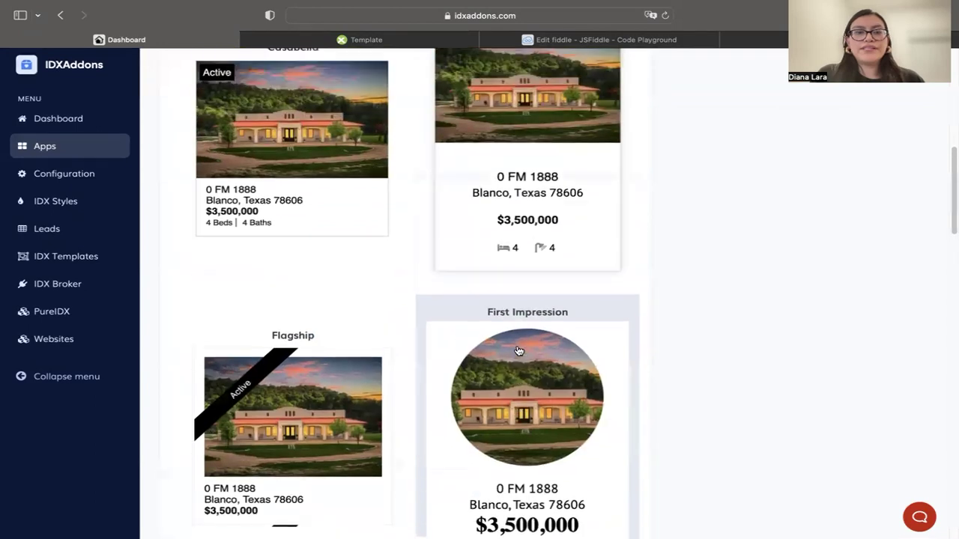
scroll(518, 352, up, 7)
scroll(519, 352, up, 5)
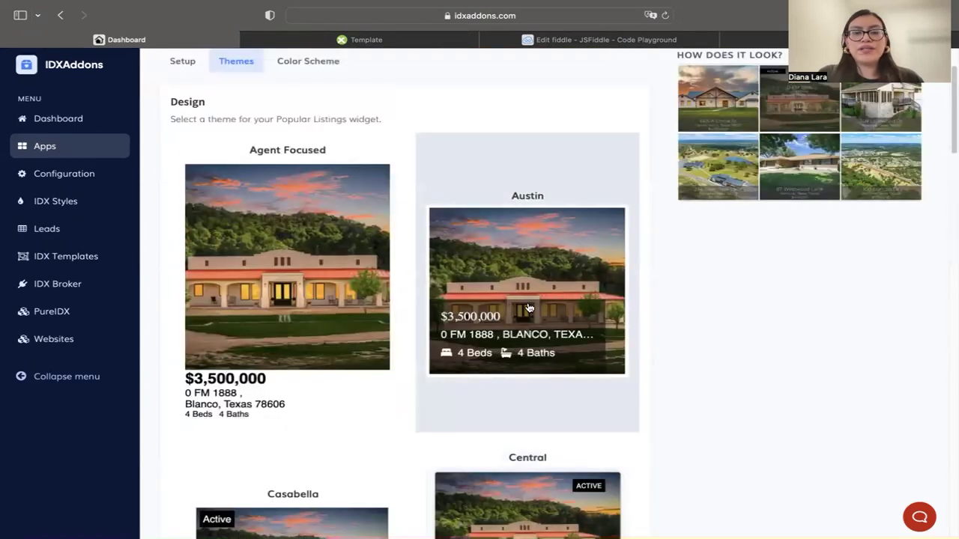
Look through the themes down to Houses 15 and pick the Austin theme.
scroll(541, 303, down, 5)
scroll(535, 272, down, 5)
scroll(535, 270, down, 6)
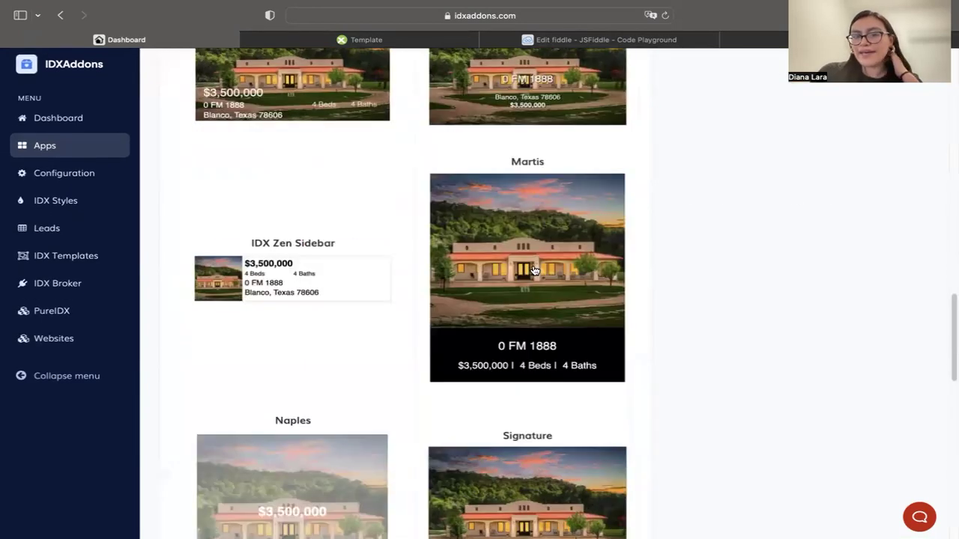
scroll(534, 268, down, 10)
scroll(533, 267, down, 2)
scroll(532, 267, up, 15)
scroll(533, 267, up, 5)
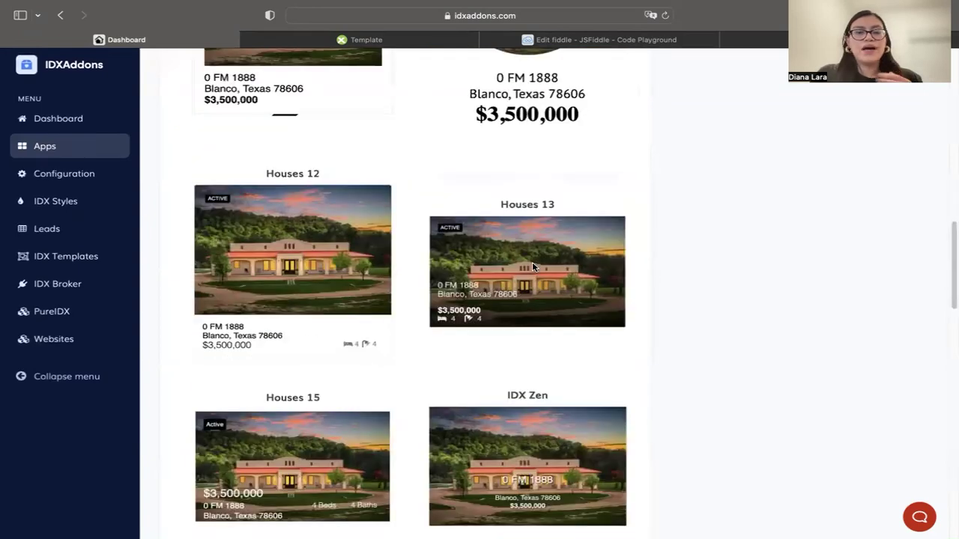
scroll(532, 267, up, 10)
scroll(530, 267, up, 2)
scroll(510, 263, up, 2)
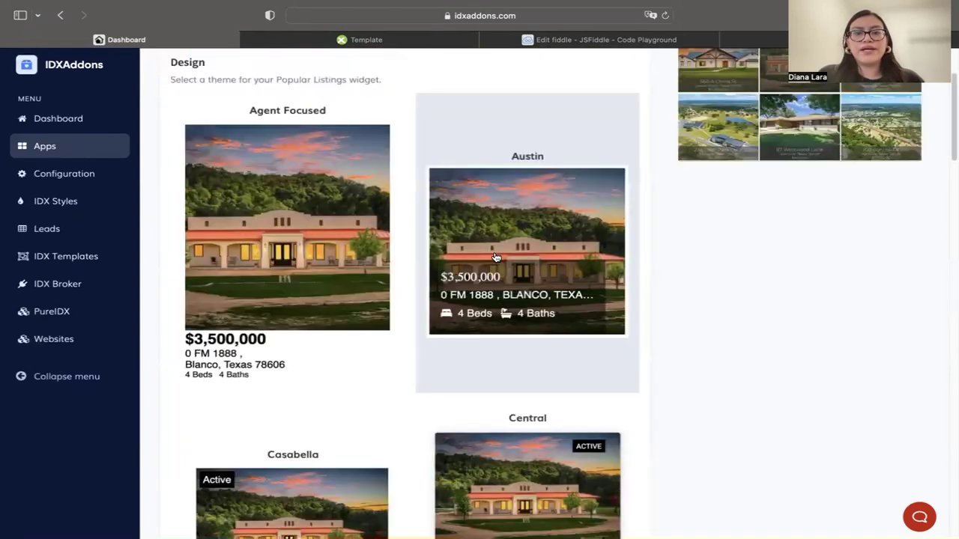
click(496, 258)
Confirm the Austin theme and copy the updated Popular Listings embed code.
click(432, 412)
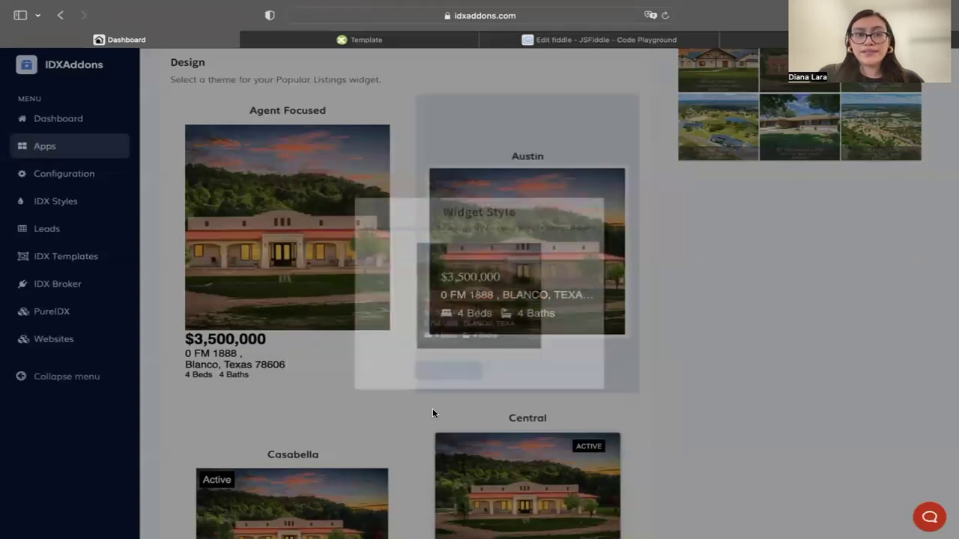
scroll(320, 291, up, 3)
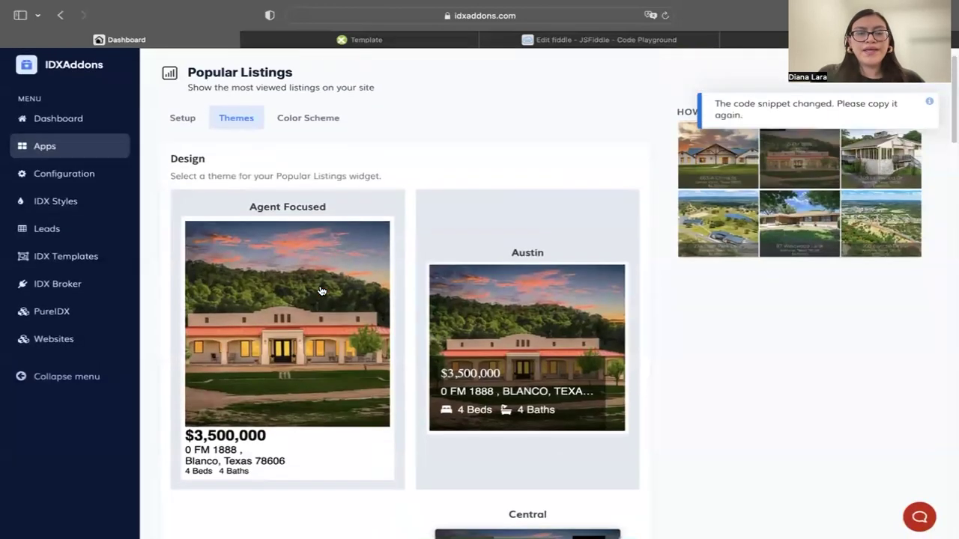
scroll(360, 342, down, 10)
scroll(360, 342, down, 10)
scroll(363, 343, down, 10)
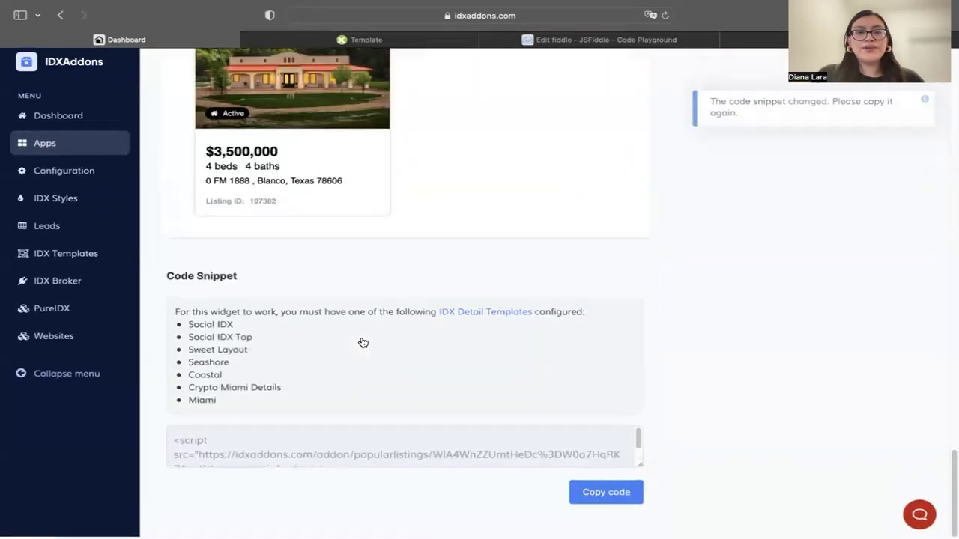
click(605, 493)
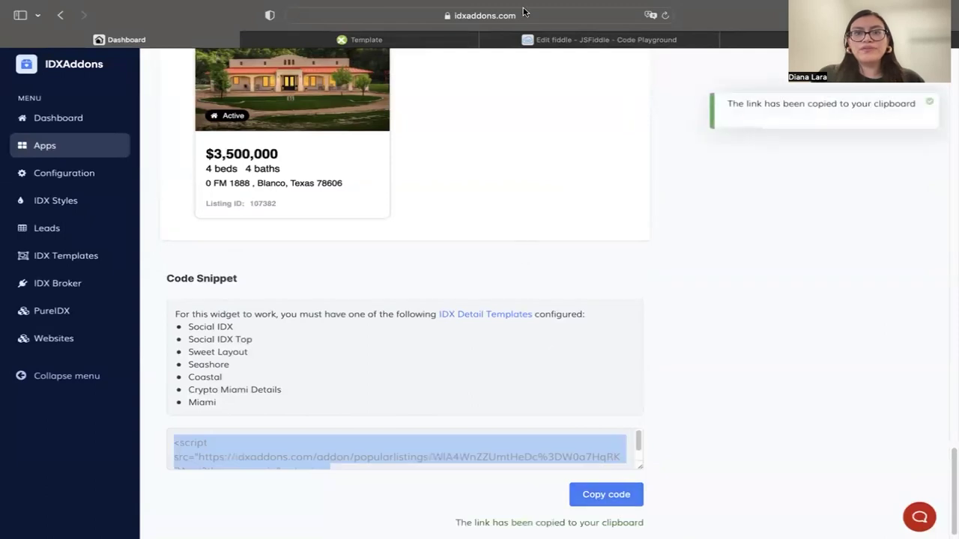
Paste the embed code into JSFiddle's HTML panel and run it to preview blue listing cards.
click(551, 39)
click(200, 125)
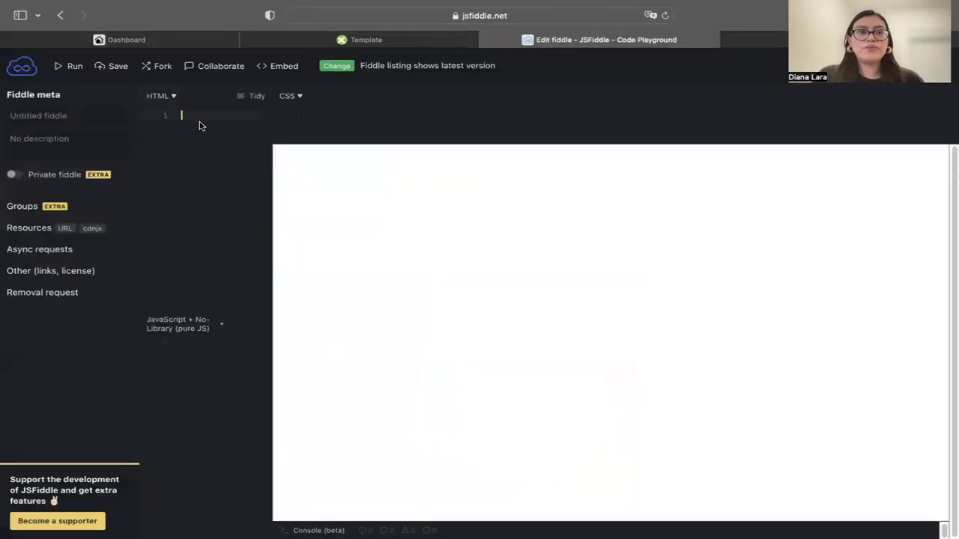
text(<script src="https://idxaddons.com/addon/popularlistings/WlA4WnZZUmtHeDc%3DW0a7HqRK7Am/?theme=austin"></script>)
click(60, 69)
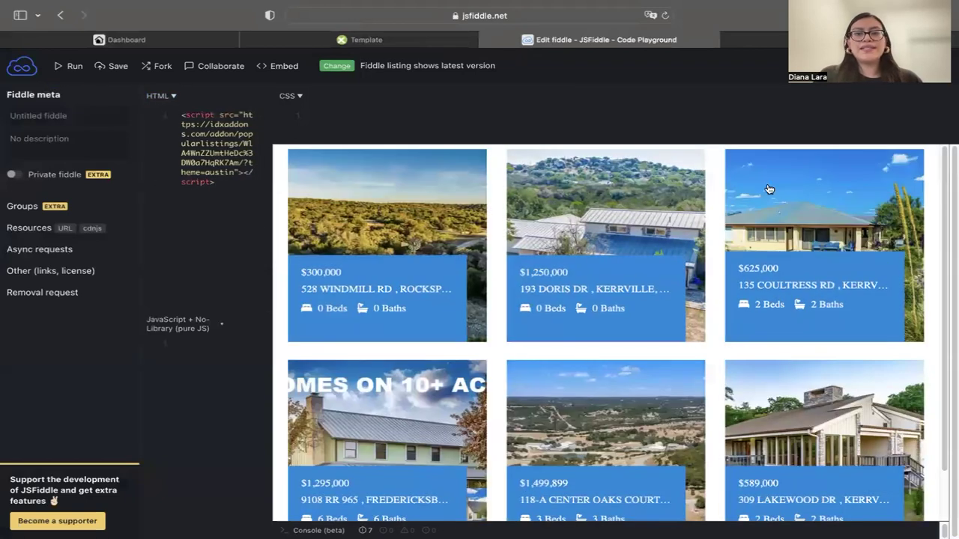
mouse_move(387, 441)
mouse_move(605, 420)
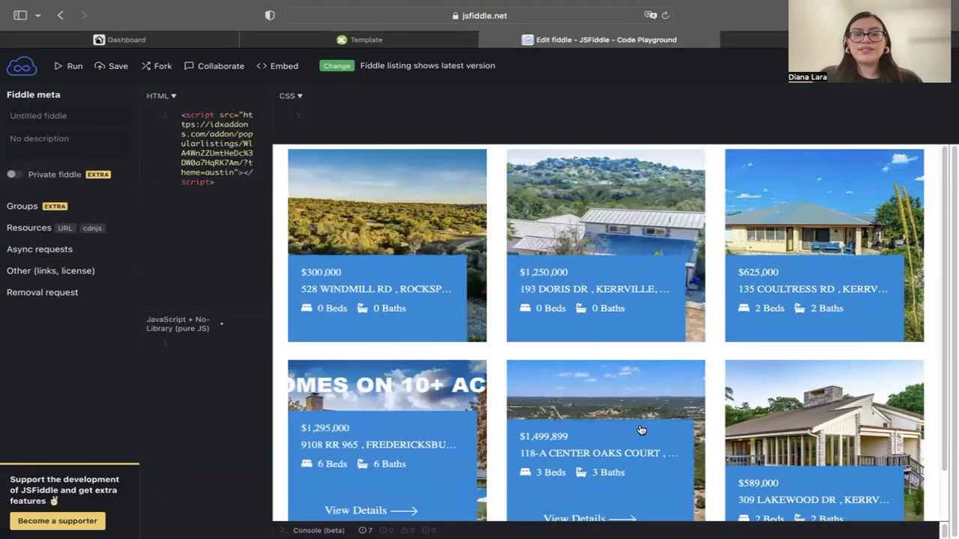
scroll(573, 330, down, 2)
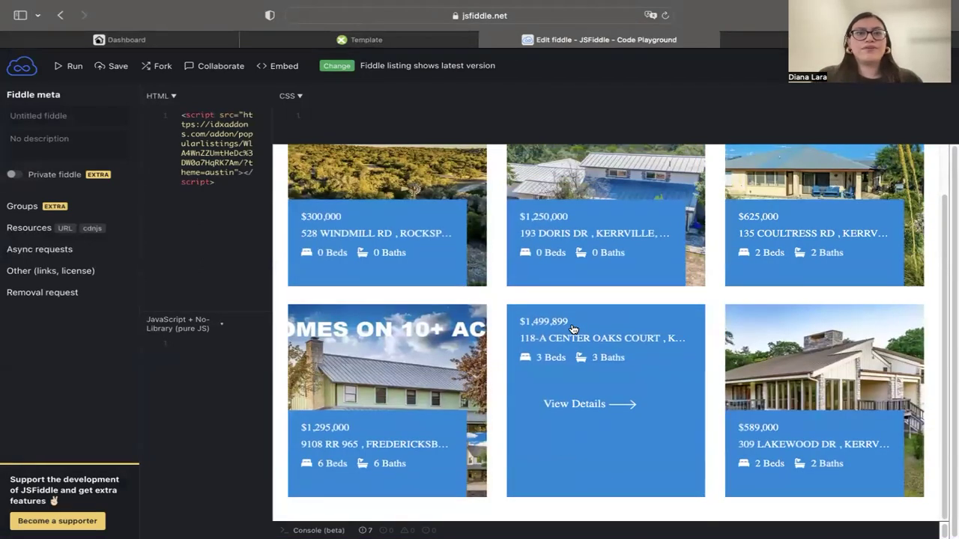
key(ctrl+Tab)
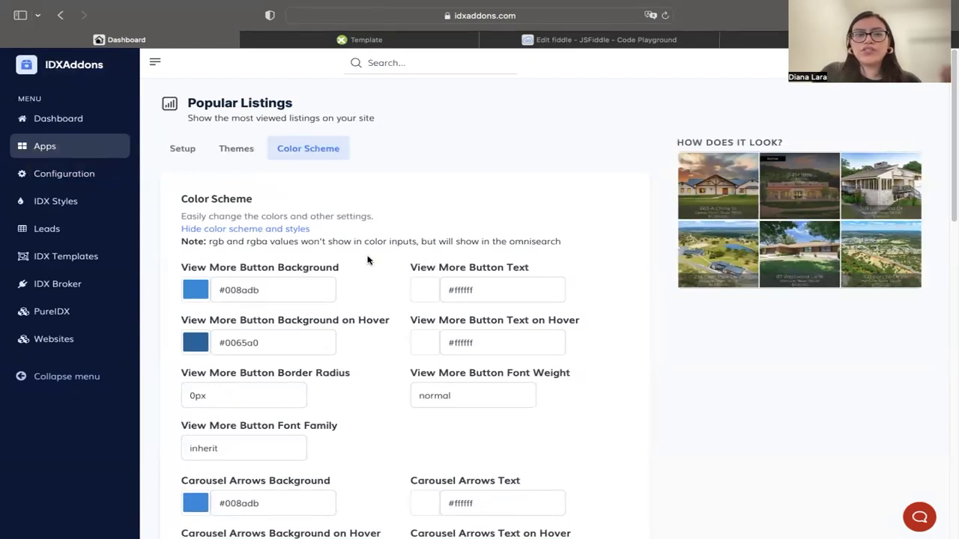
Save a colour scheme with grey #929292 widget background and black #000000 widget text.
scroll(360, 248, down, 3)
scroll(247, 328, up, 1)
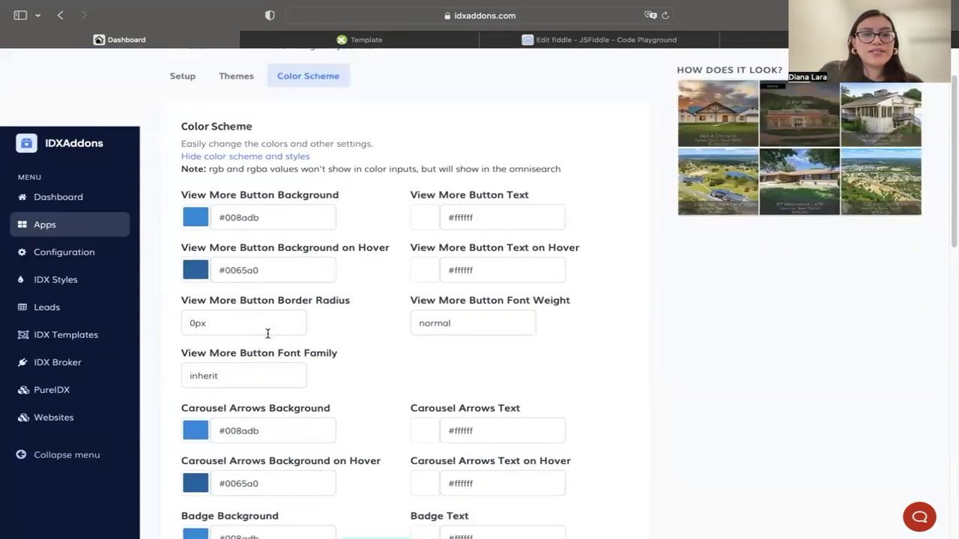
scroll(270, 332, down, 5)
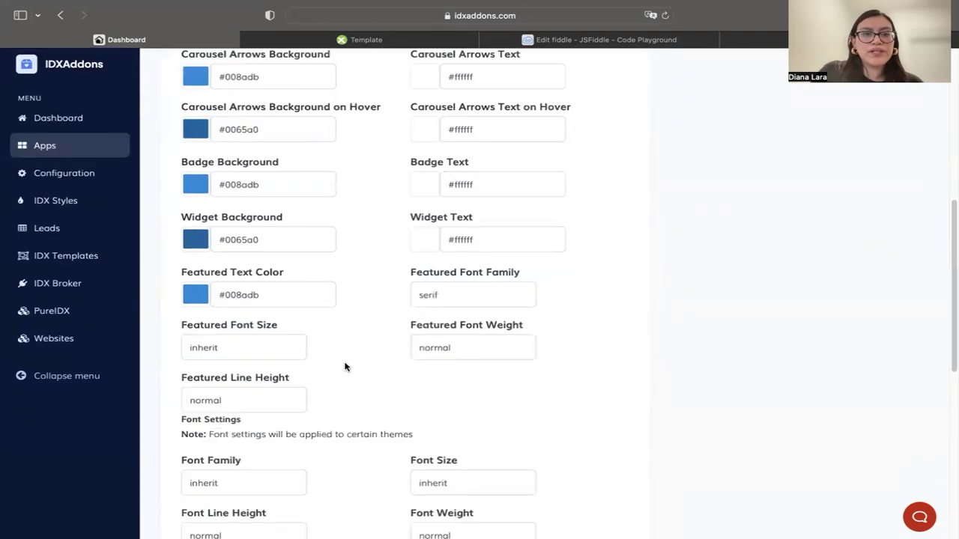
click(194, 238)
click(204, 267)
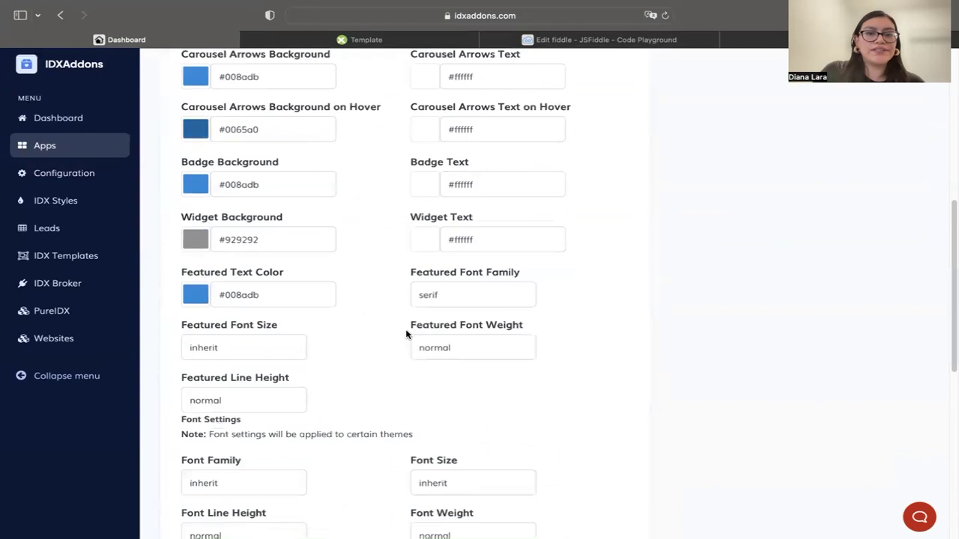
click(427, 240)
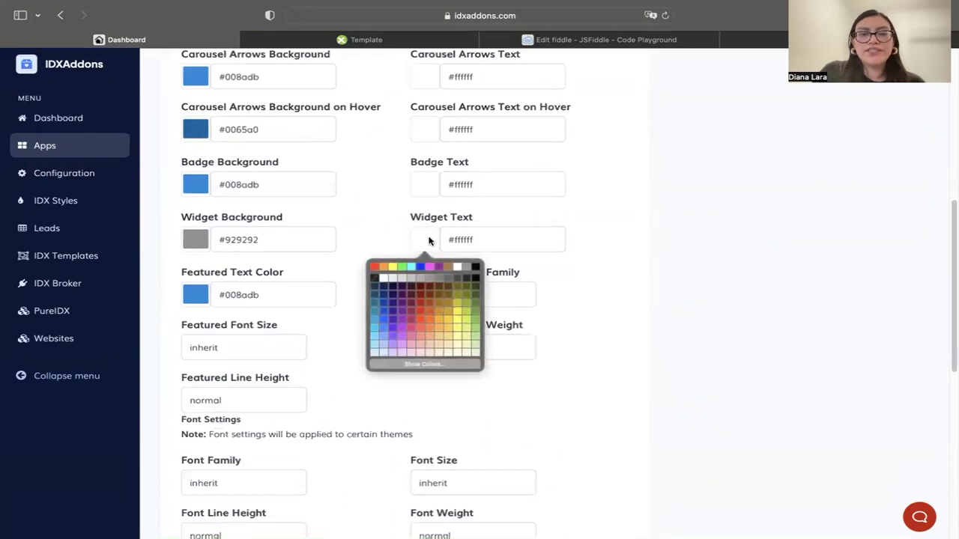
click(473, 280)
scroll(359, 364, down, 3)
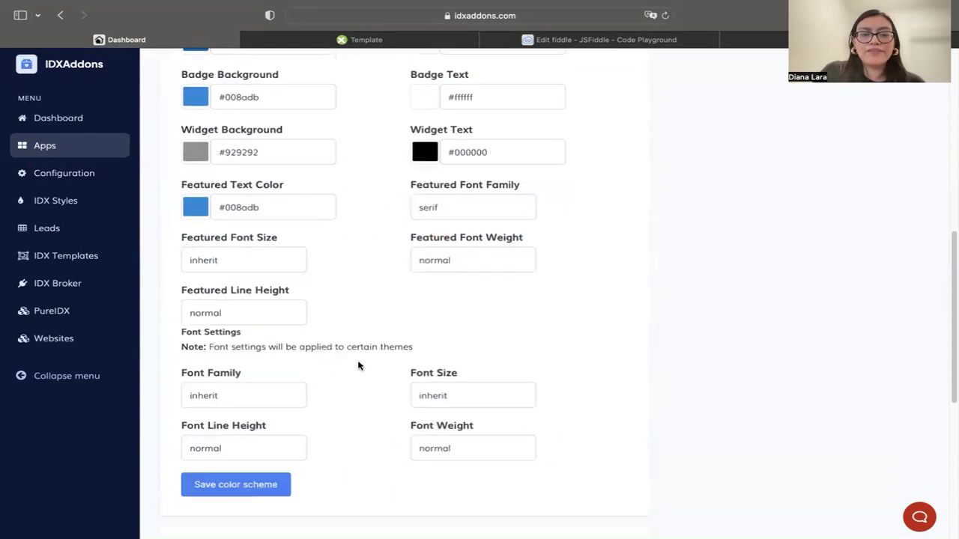
scroll(359, 365, down, 2)
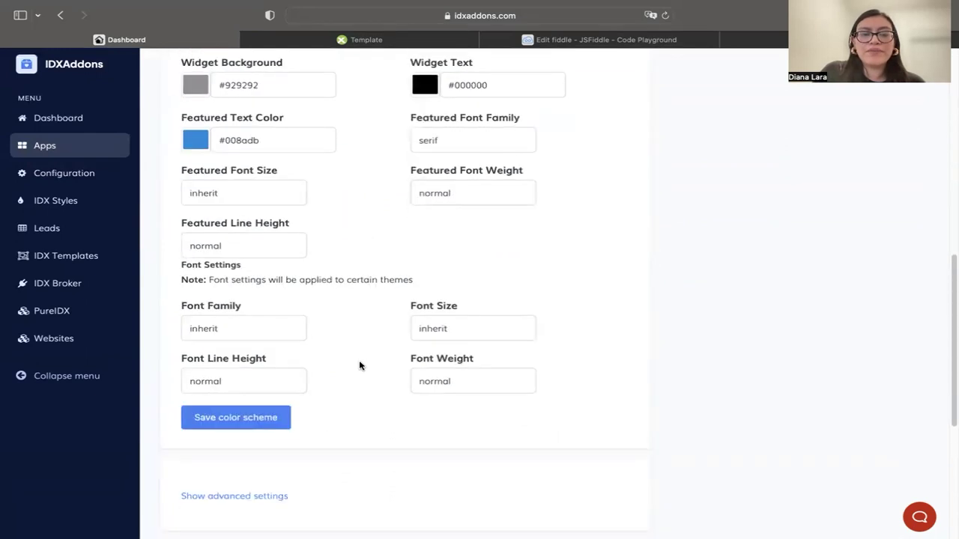
click(251, 421)
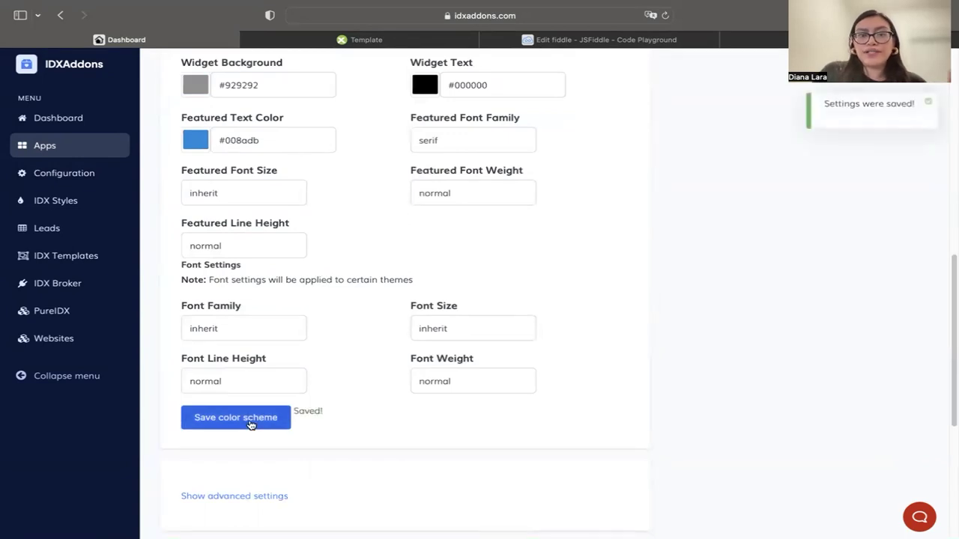
Rerun the JSFiddle preview to show grey listing cards with black text, then return to IDXAddons.
click(549, 41)
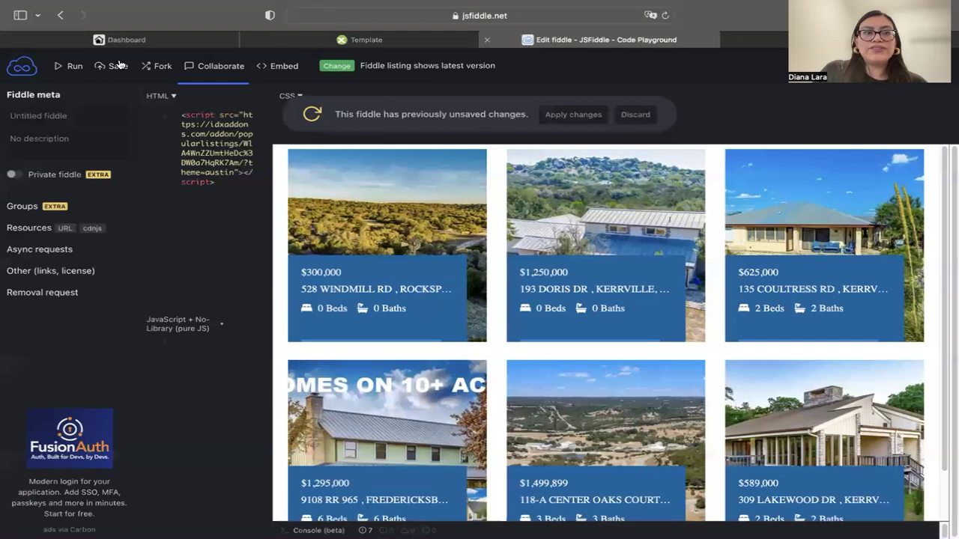
click(71, 66)
mouse_move(386, 245)
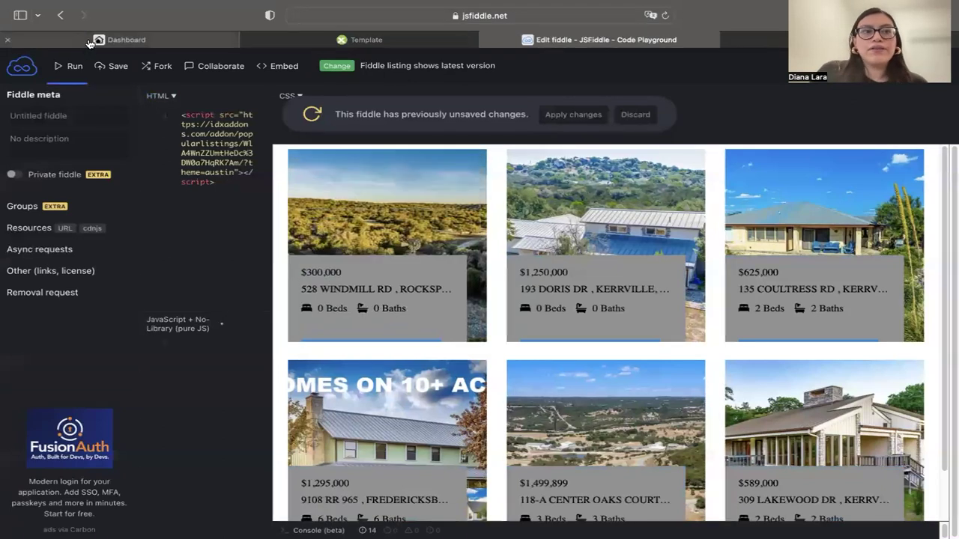
click(120, 40)
scroll(300, 300, down, 5)
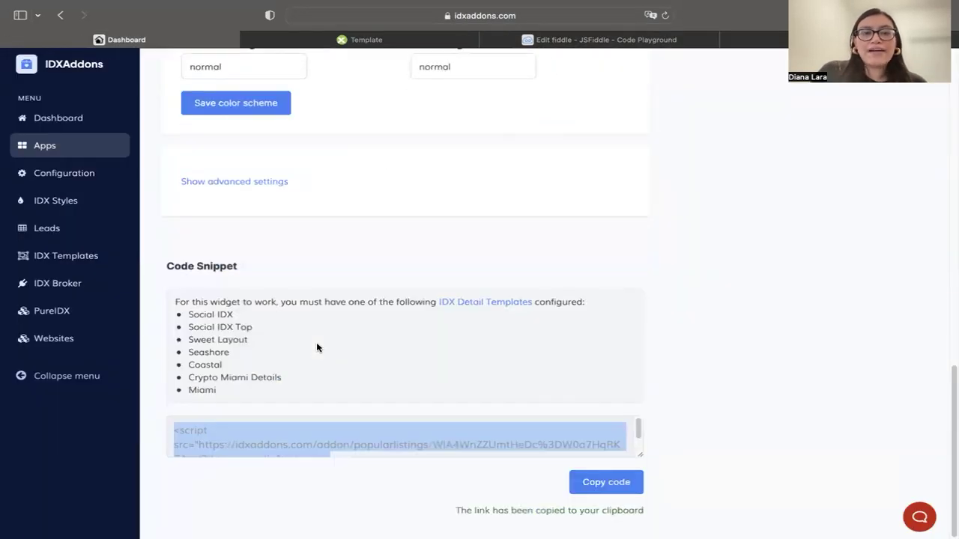
Show the advanced Custom CSS and Custom JS settings, then go back to the JSFiddle preview.
click(240, 182)
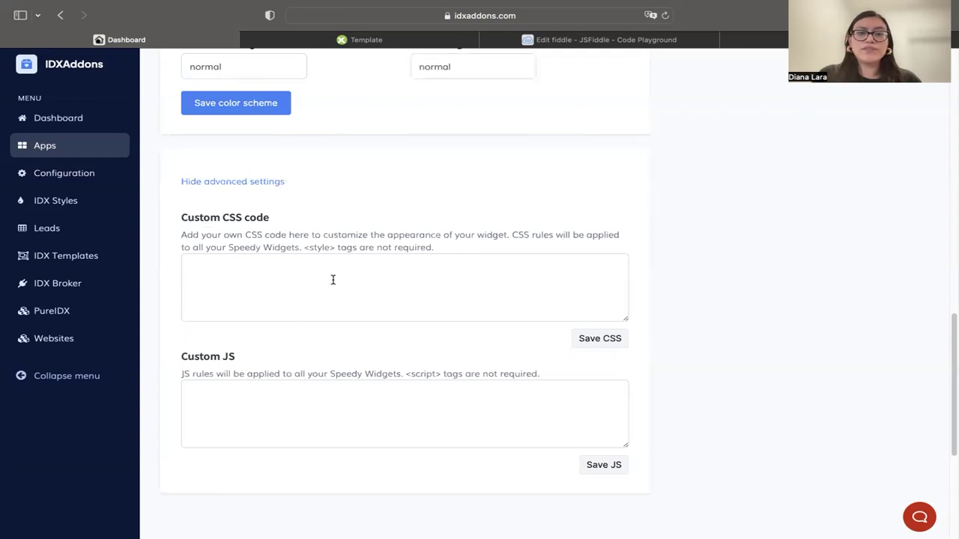
scroll(306, 269, down, 3)
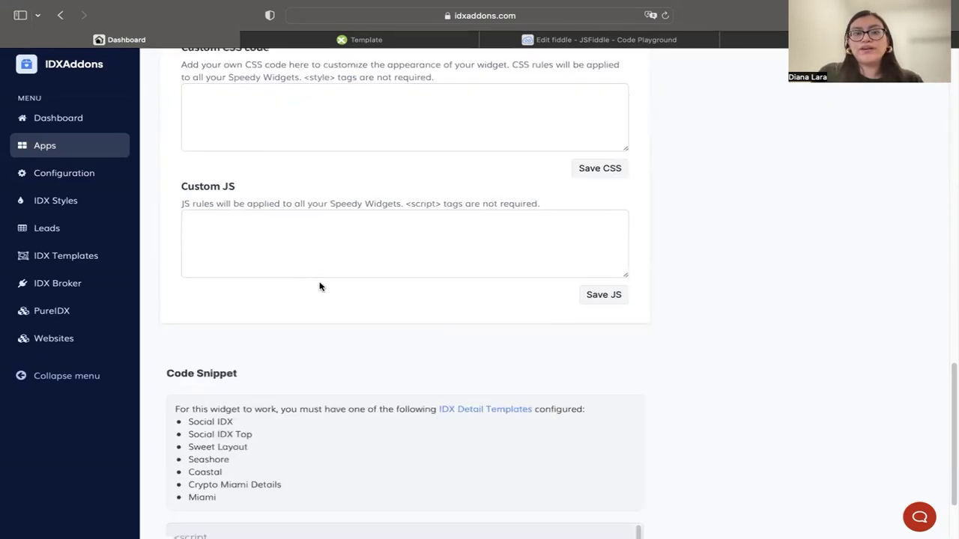
scroll(322, 284, down, 2)
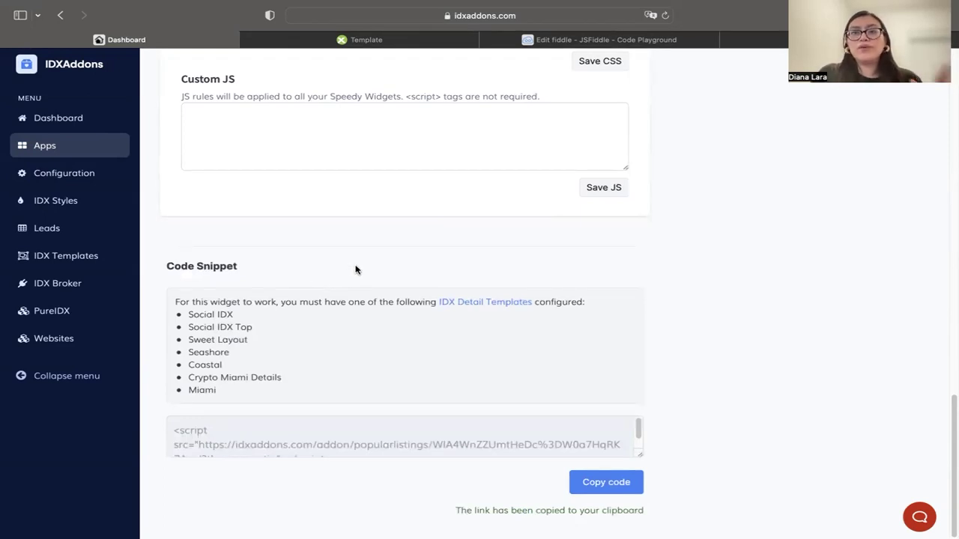
click(568, 39)
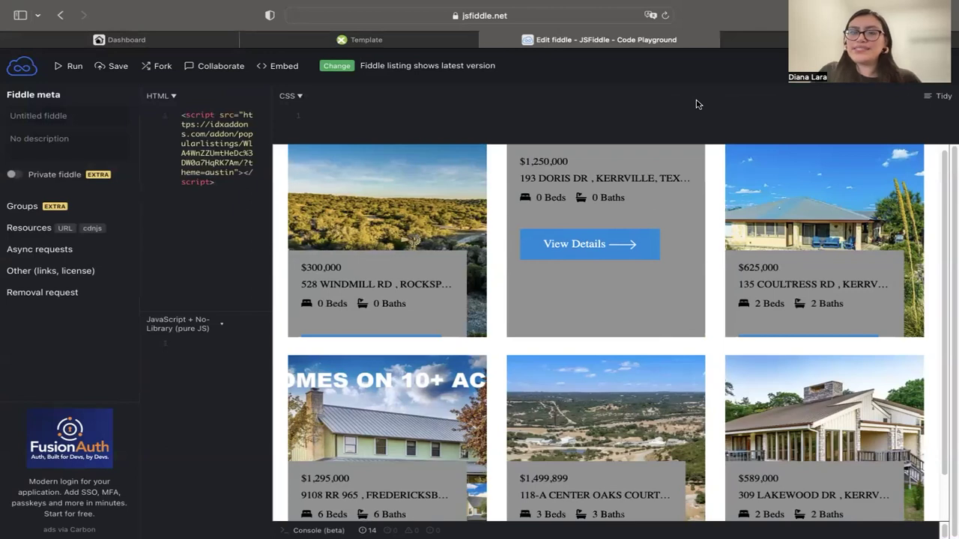
View the Realty Candy free-access offer at idxaddons.com/free in a new tab.
click(764, 43)
click(515, 15)
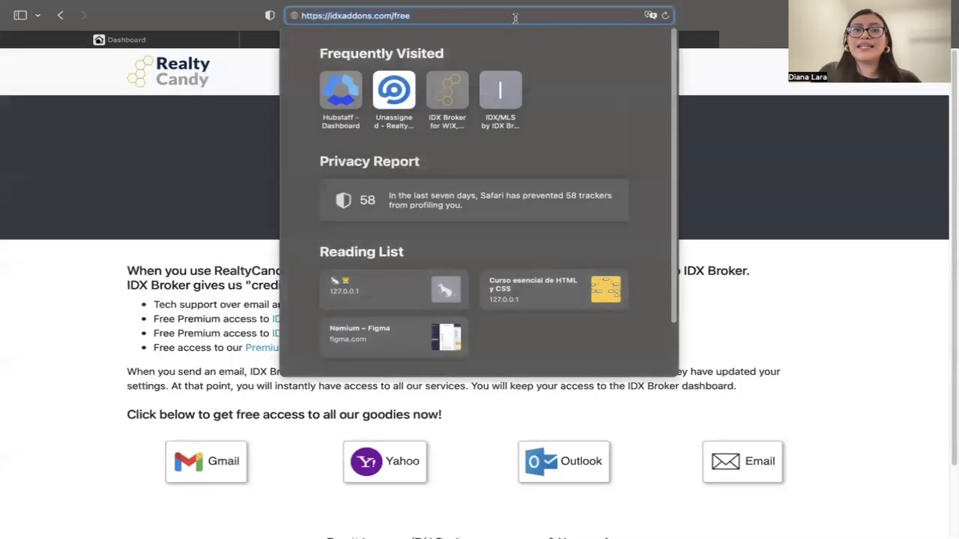
click(194, 176)
scroll(194, 176, down, 2)
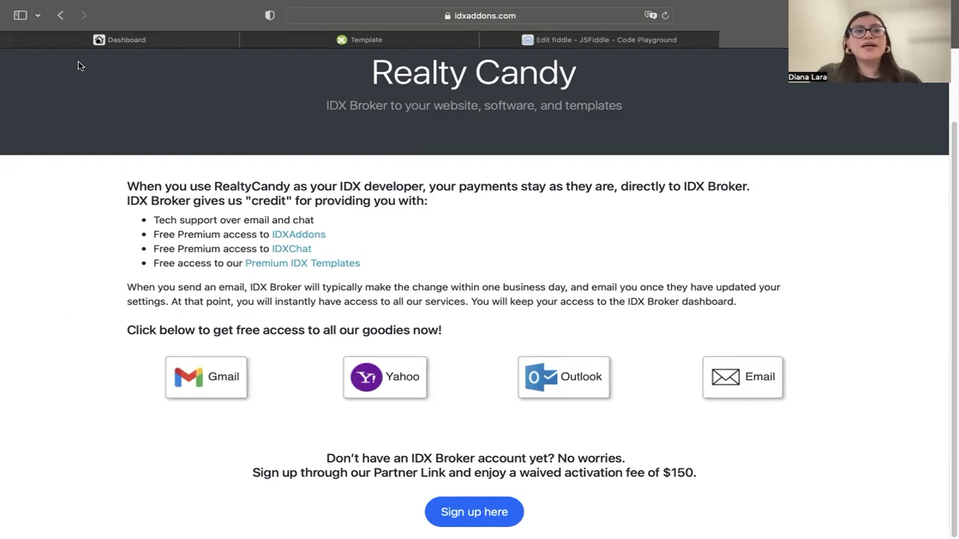
click(131, 47)
click(46, 152)
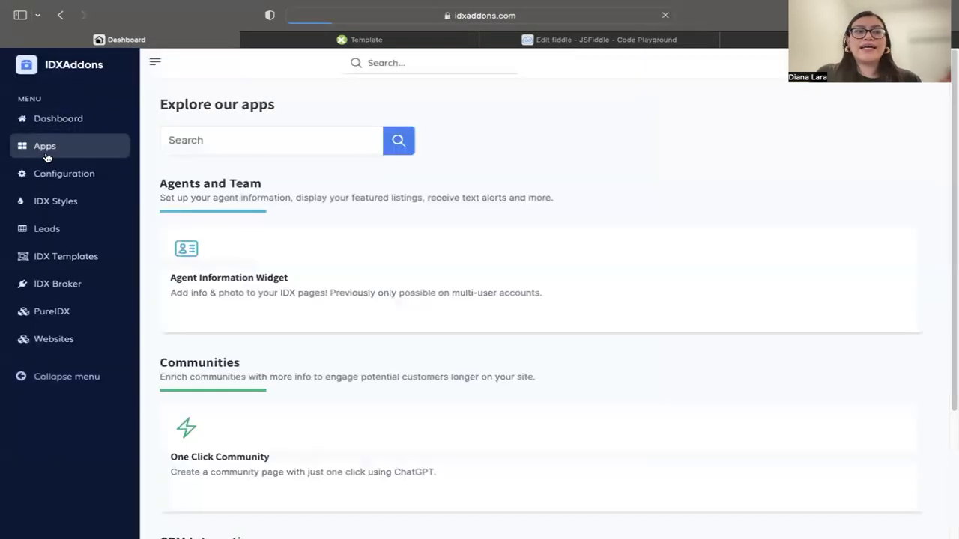
scroll(486, 347, down, 3)
scroll(486, 347, down, 2)
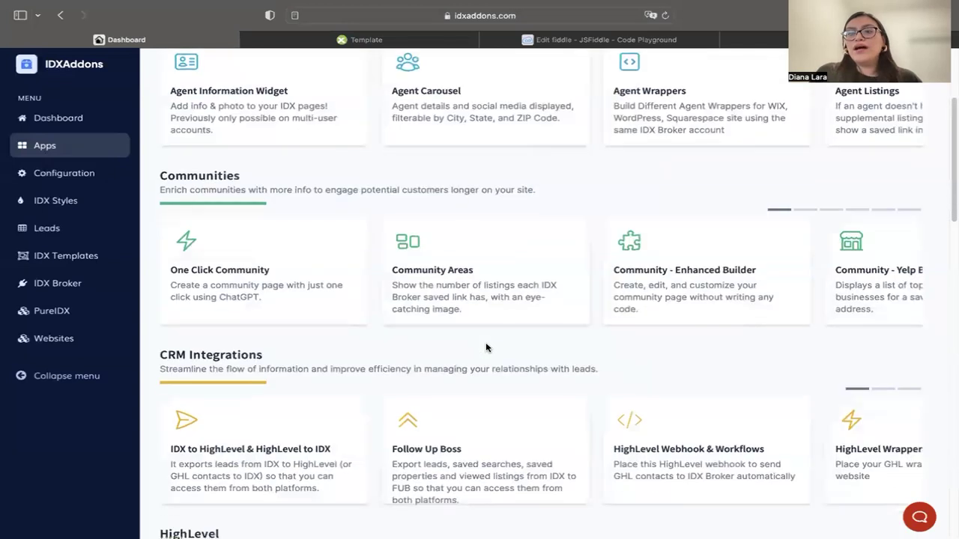